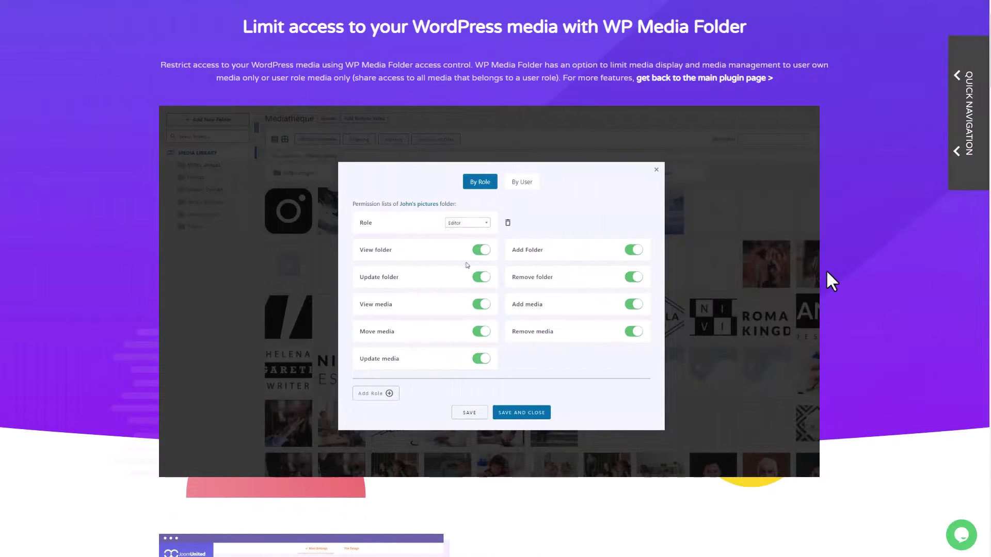
# Scroll the WP Media Folder product page through the media access features down to the Prices heading.
pyautogui.click(482, 278)
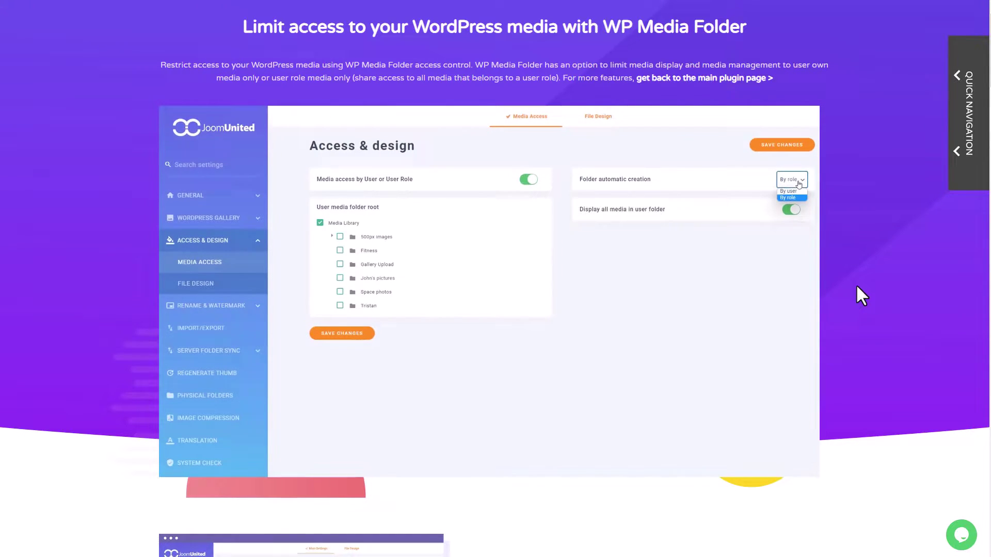
pyautogui.scroll(-5, 855, 287)
pyautogui.scroll(-4, 855, 286)
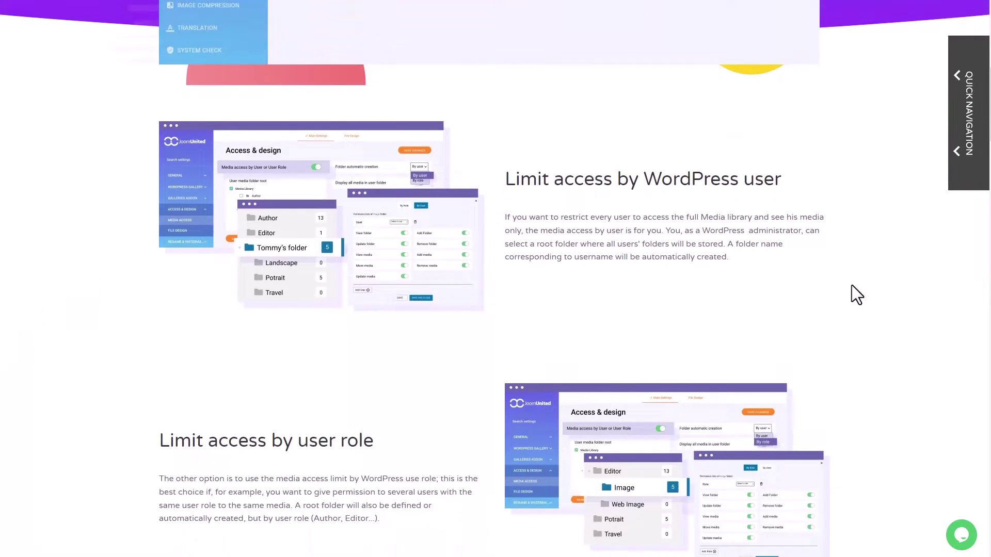
pyautogui.scroll(-1, 855, 290)
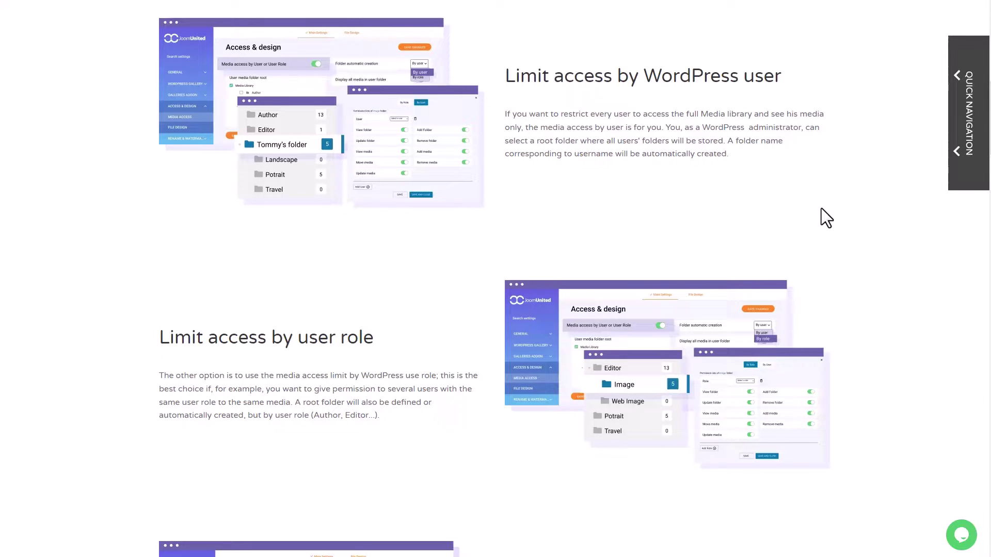
pyautogui.scroll(-7, 780, 185)
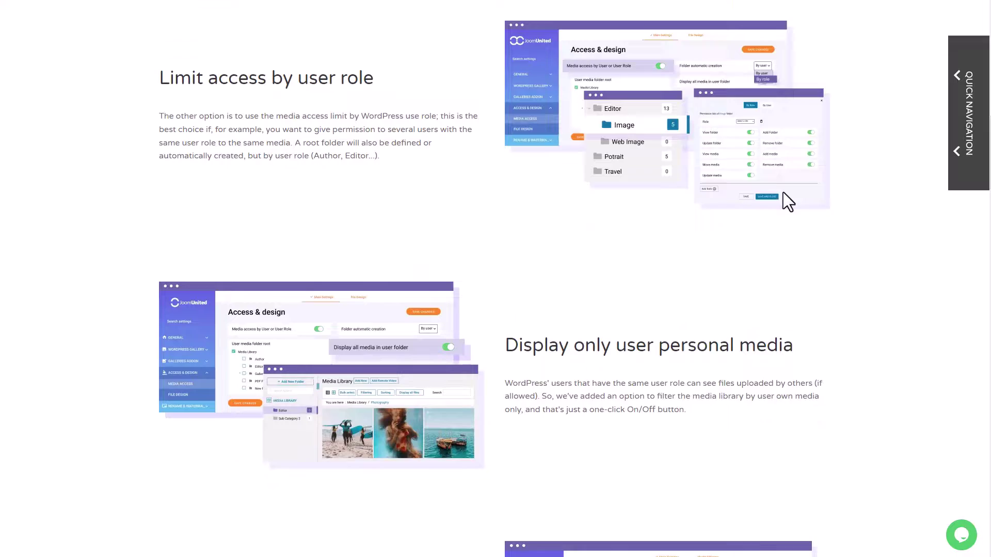
pyautogui.scroll(-3, 790, 196)
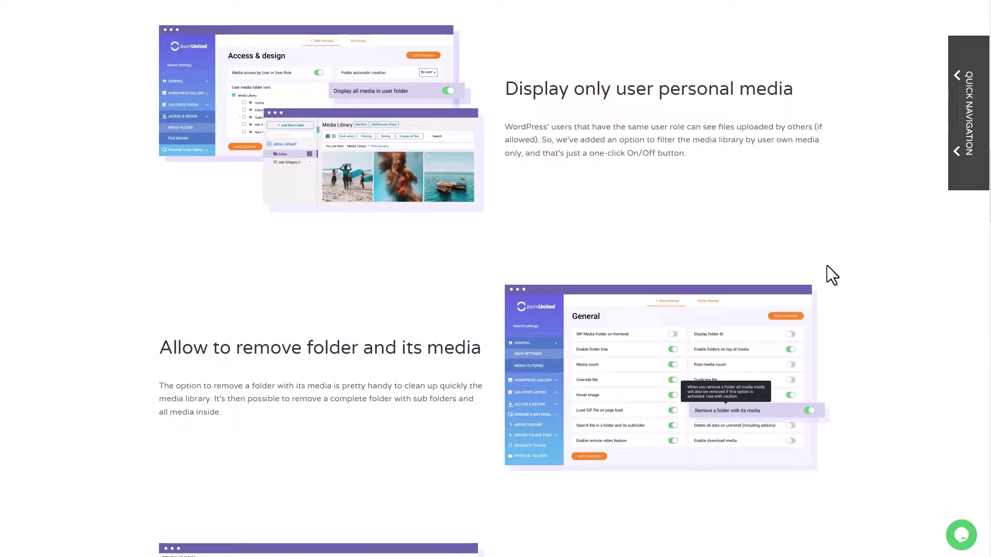
pyautogui.scroll(-6, 850, 256)
pyautogui.scroll(-4, 850, 256)
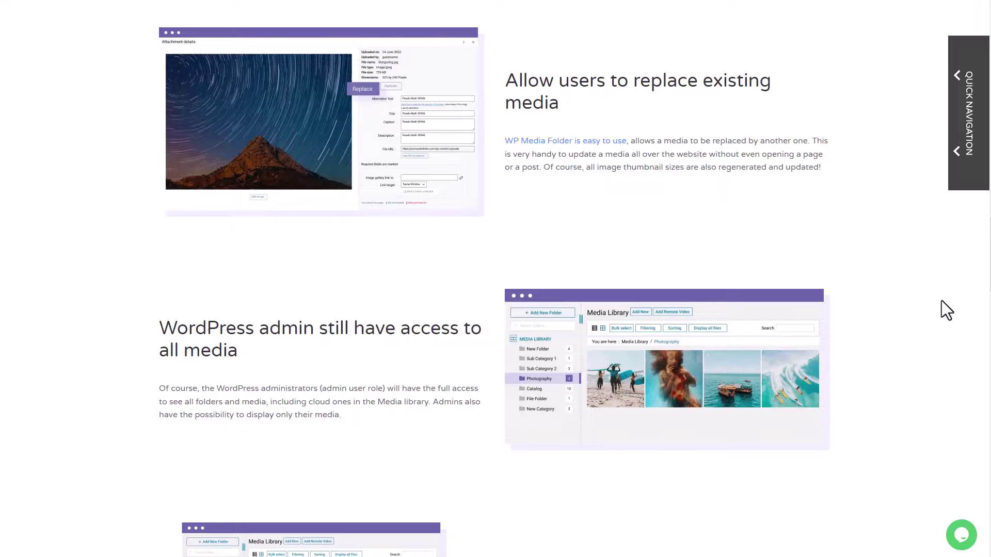
pyautogui.scroll(-8, 940, 300)
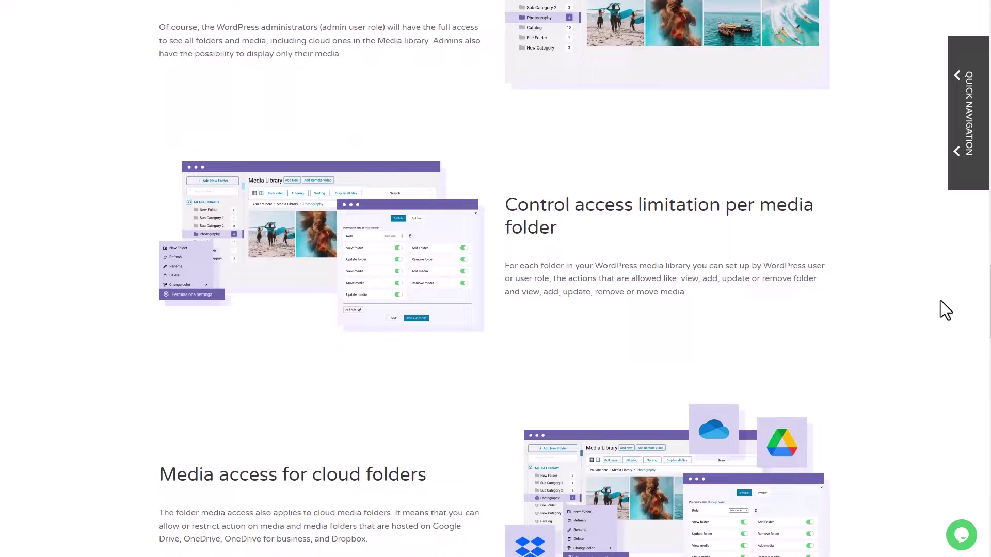
pyautogui.scroll(-2, 941, 301)
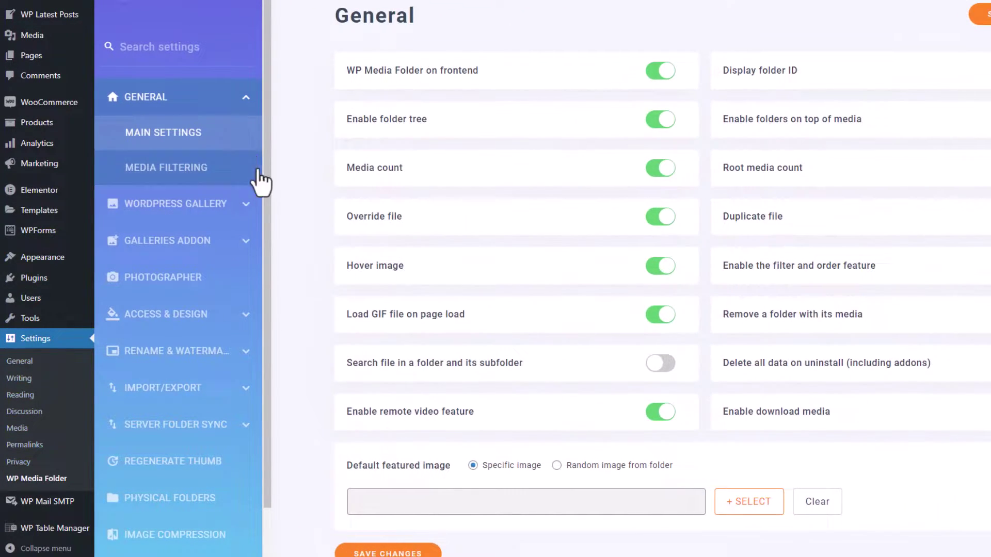
# Open Access & Design > Media Access and read the tooltips for media access by user role and showing all media in user folders.
pyautogui.click(160, 318)
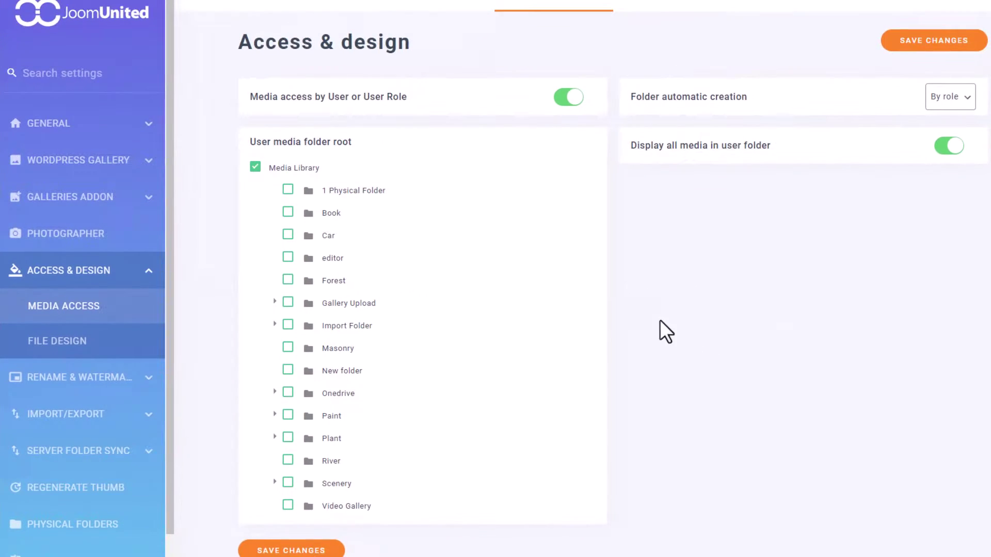
pyautogui.moveTo(325, 98)
pyautogui.moveTo(700, 153)
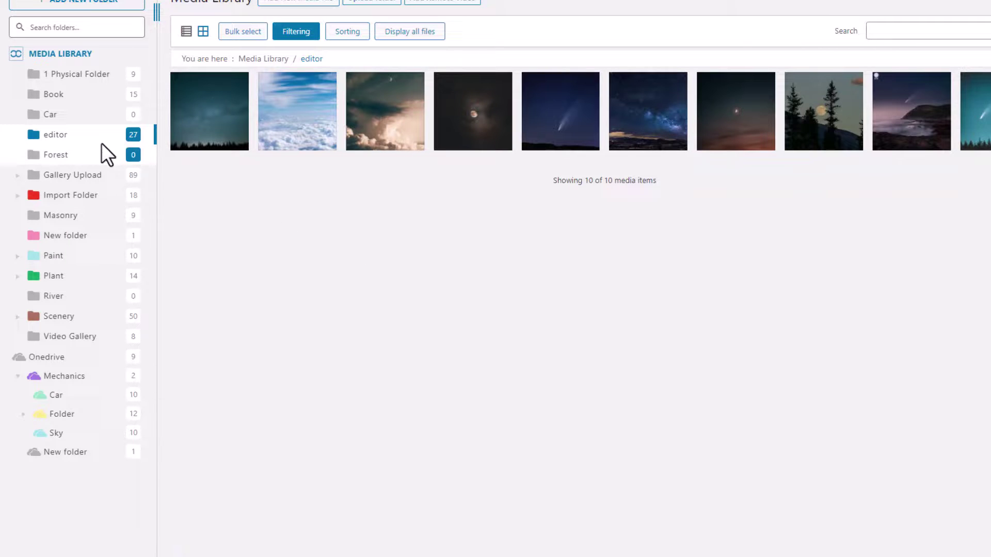
# Open the editor folder's permission settings, turn off Inherit permissions and keep Editor as the first block's role.
pyautogui.rightClick(92, 139)
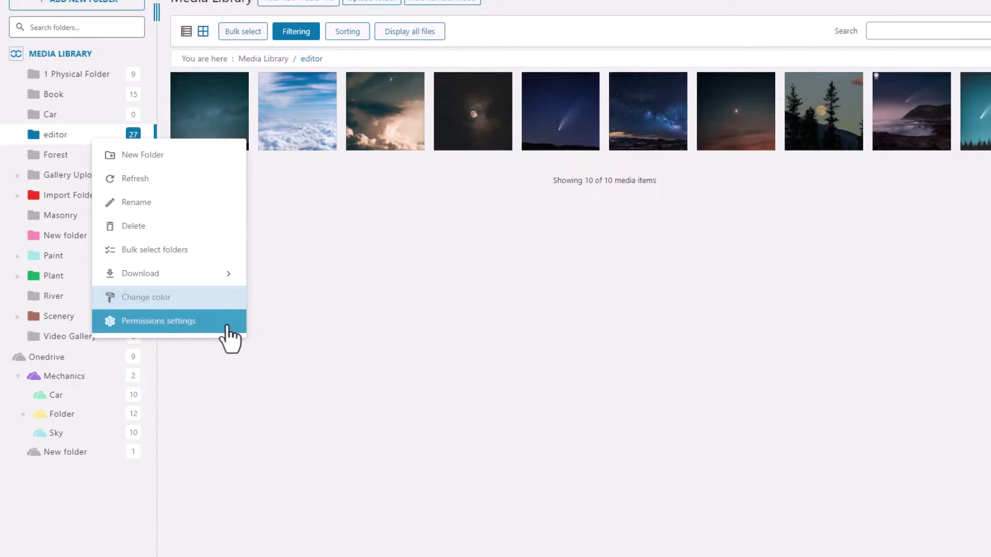
pyautogui.click(227, 329)
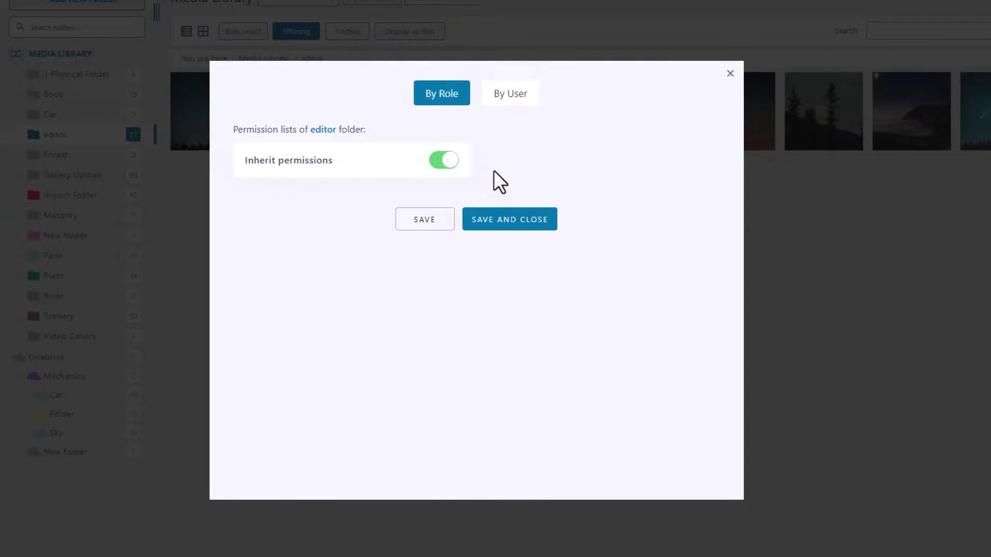
pyautogui.click(450, 164)
pyautogui.scroll(-3, 509, 180)
pyautogui.click(421, 108)
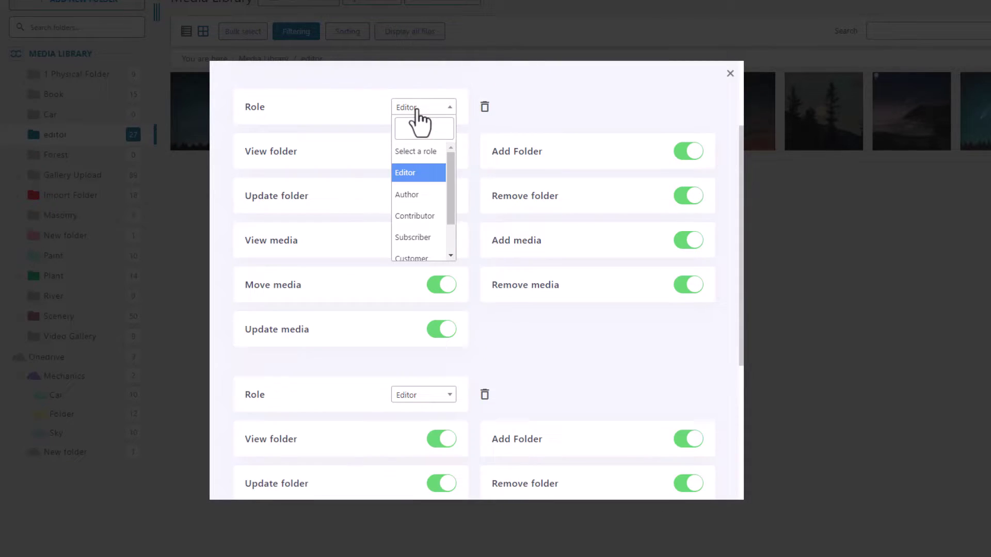
pyautogui.click(410, 172)
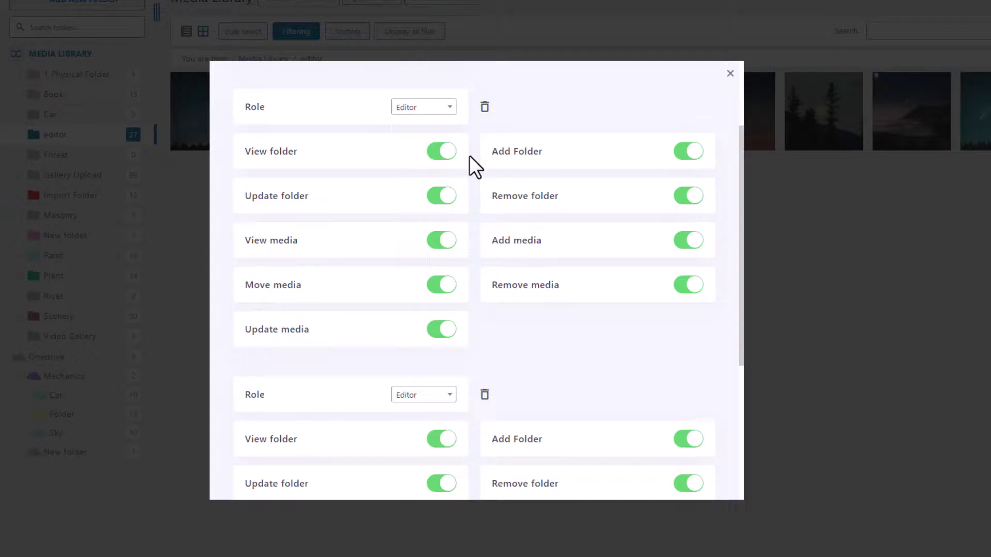
# Deny Editors adding and removing folders and updating and removing media, leaving View folder on.
pyautogui.click(442, 151)
pyautogui.click(442, 196)
pyautogui.click(442, 196)
pyautogui.click(690, 151)
pyautogui.click(690, 199)
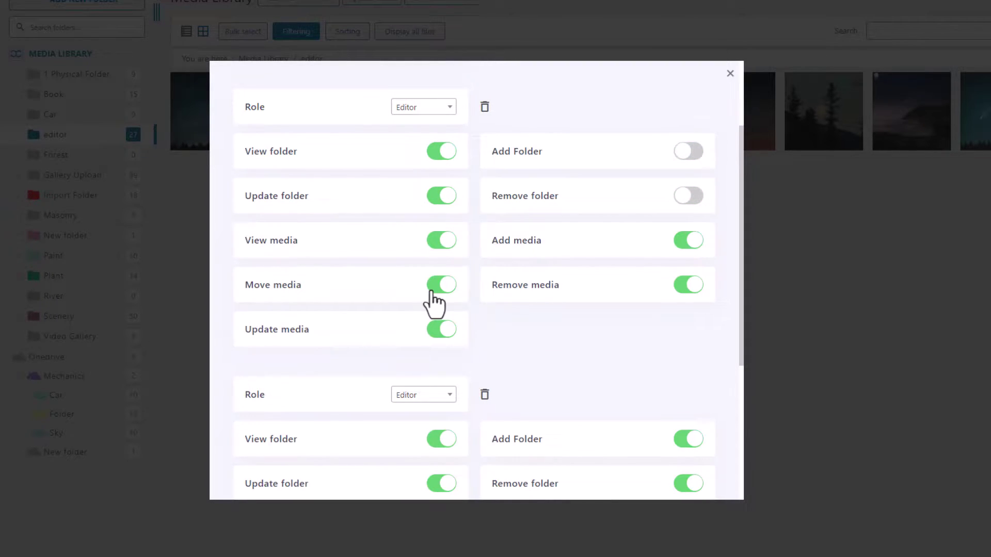
pyautogui.click(444, 333)
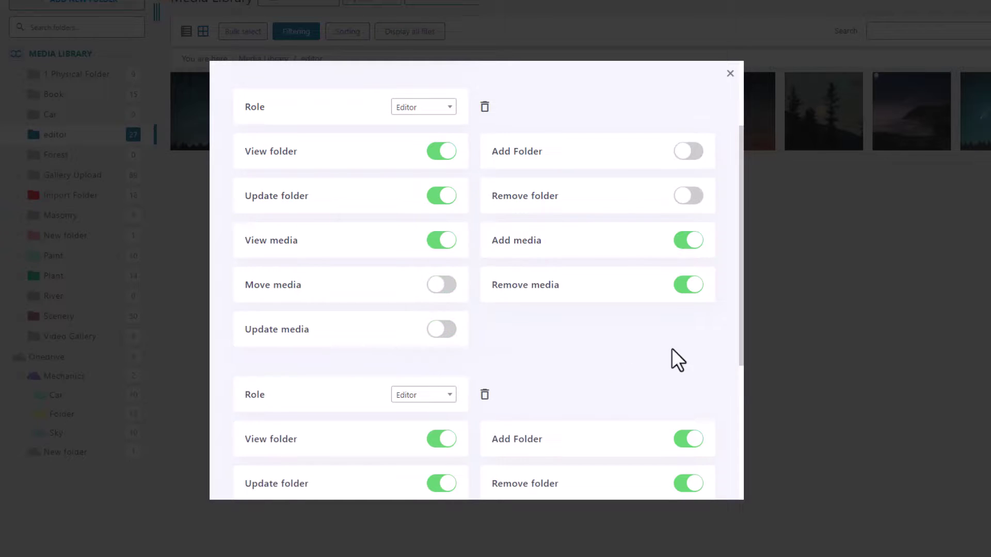
pyautogui.click(688, 289)
pyautogui.scroll(-3, 589, 348)
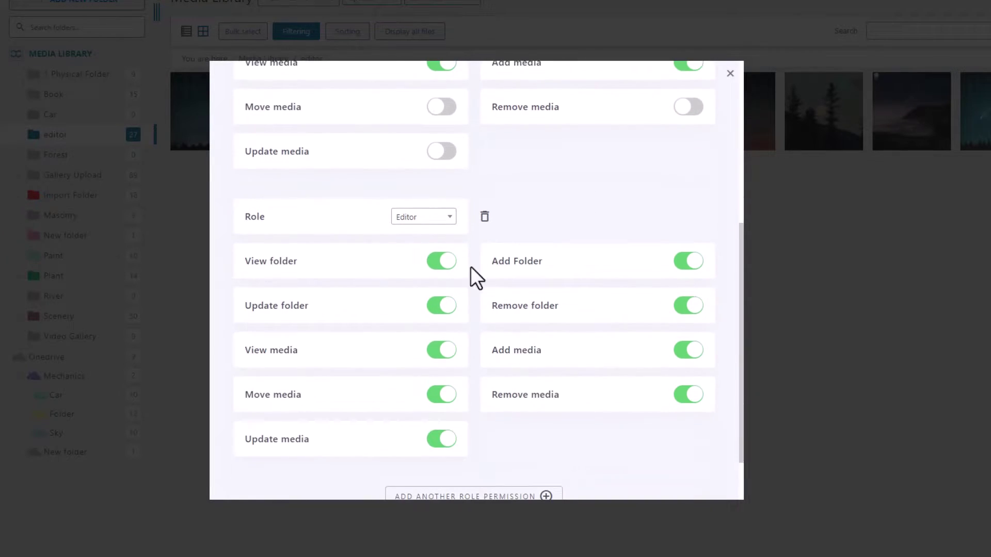
# Assign the Author role to the second permission block and add another role block.
pyautogui.click(424, 217)
pyautogui.click(419, 305)
pyautogui.scroll(-2, 413, 246)
pyautogui.click(519, 430)
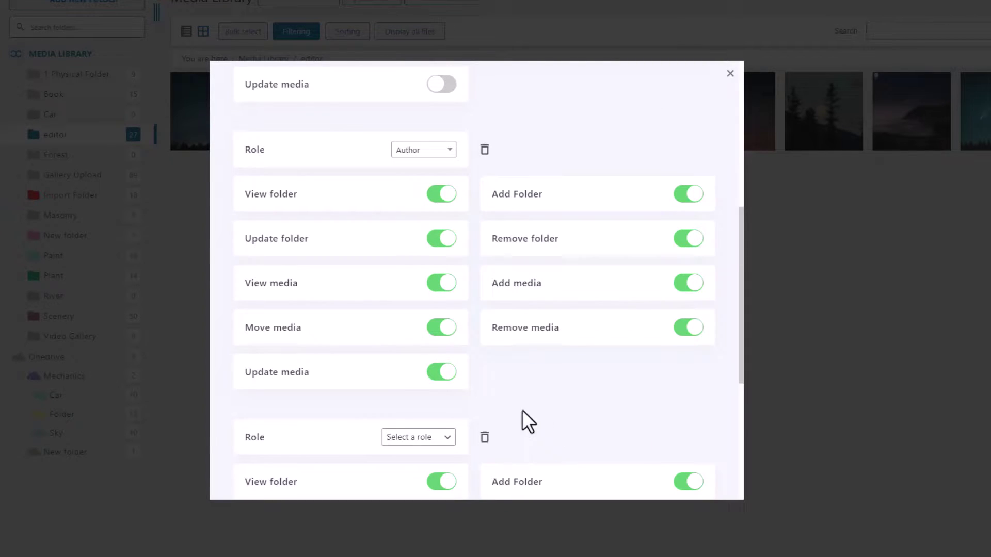
pyautogui.scroll(-3, 553, 409)
pyautogui.scroll(10, 522, 387)
pyautogui.scroll(1, 523, 381)
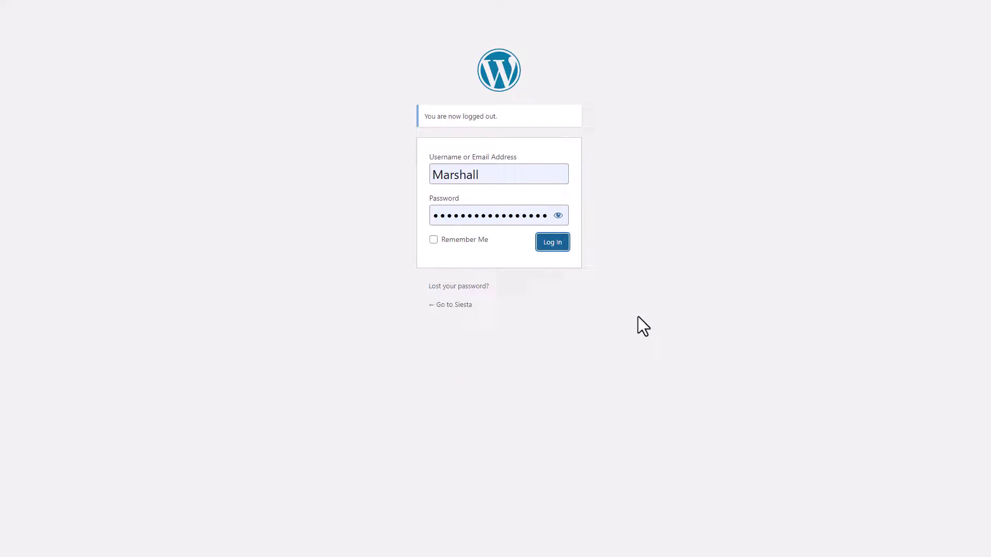
# Log in to WordPress with the editor account's credentials.
pyautogui.press('Return')
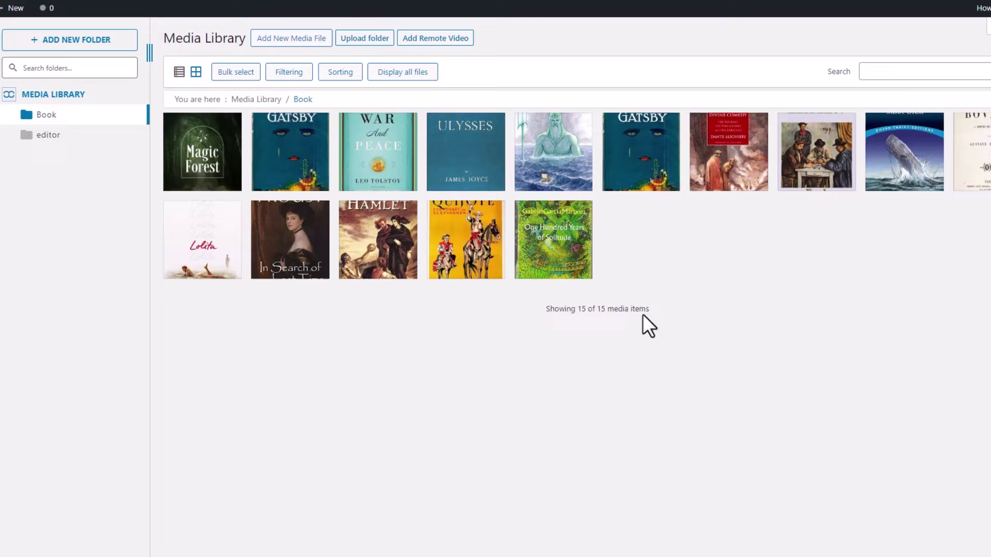
# Try moving Magic Forest into the editor folder and uploading 90158445_p0.jpg into Book.
pyautogui.moveTo(195, 162); pyautogui.dragTo(51, 135)
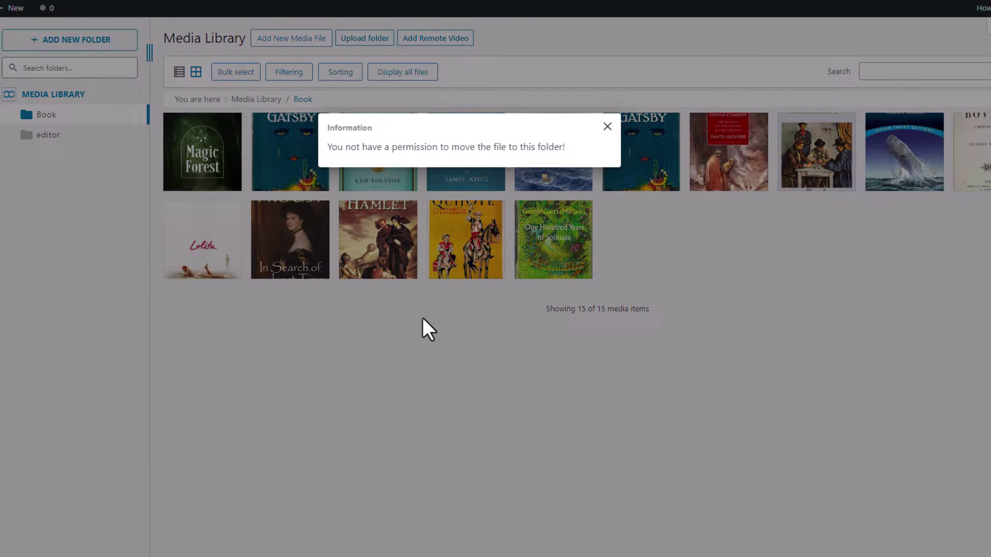
pyautogui.click(608, 128)
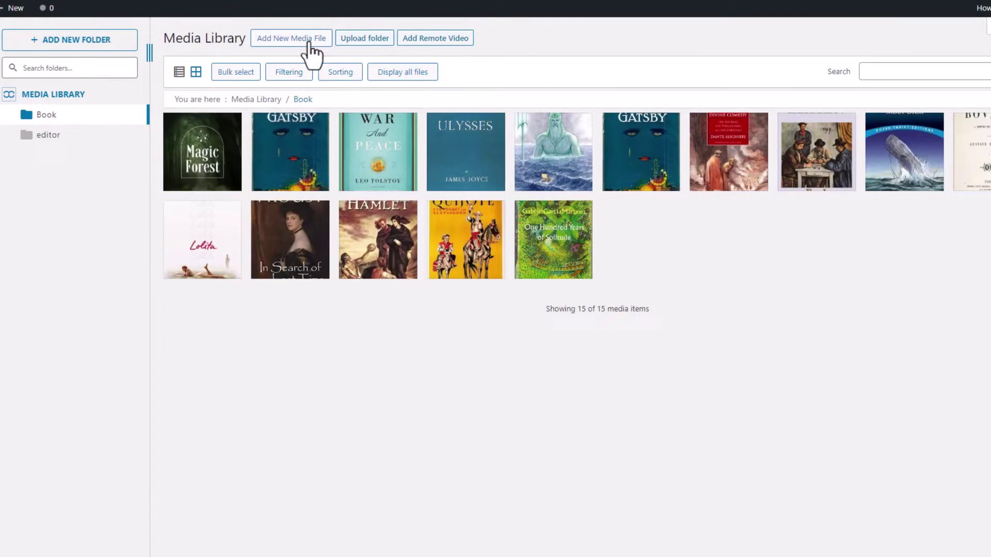
pyautogui.click(309, 42)
pyautogui.click(524, 125)
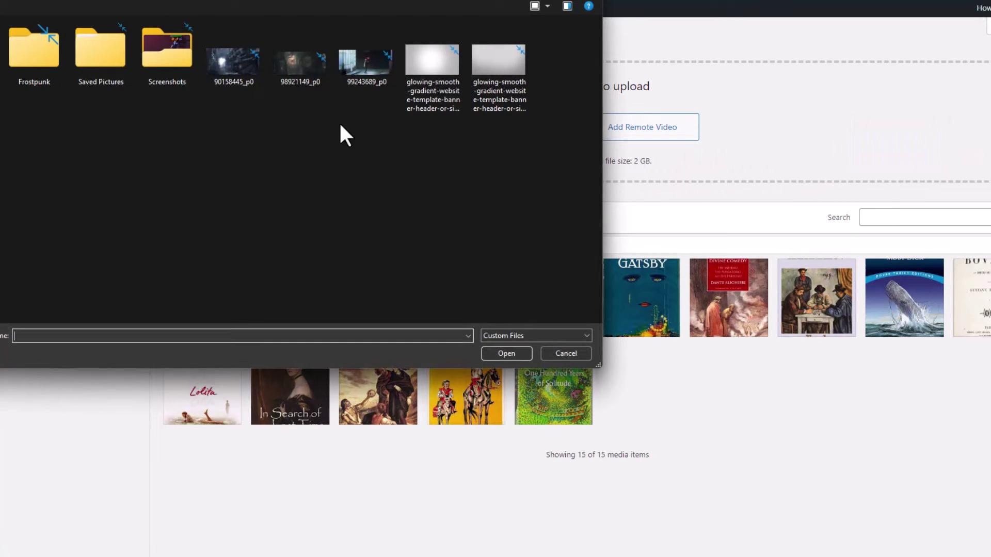
pyautogui.click(227, 82)
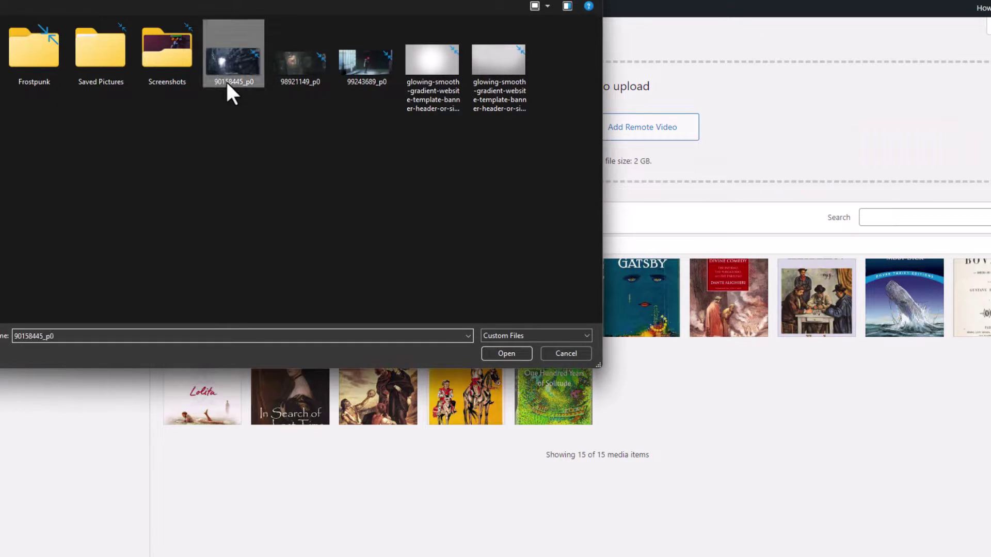
pyautogui.click(515, 353)
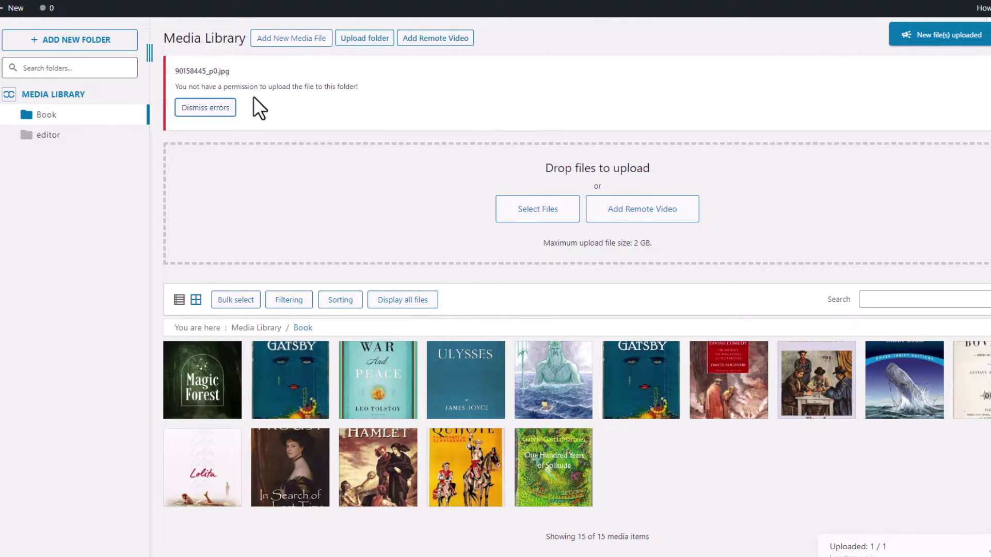
# Dismiss the upload permission error and check the actions offered on the Magic Forest cover.
pyautogui.click(220, 109)
pyautogui.rightClick(223, 306)
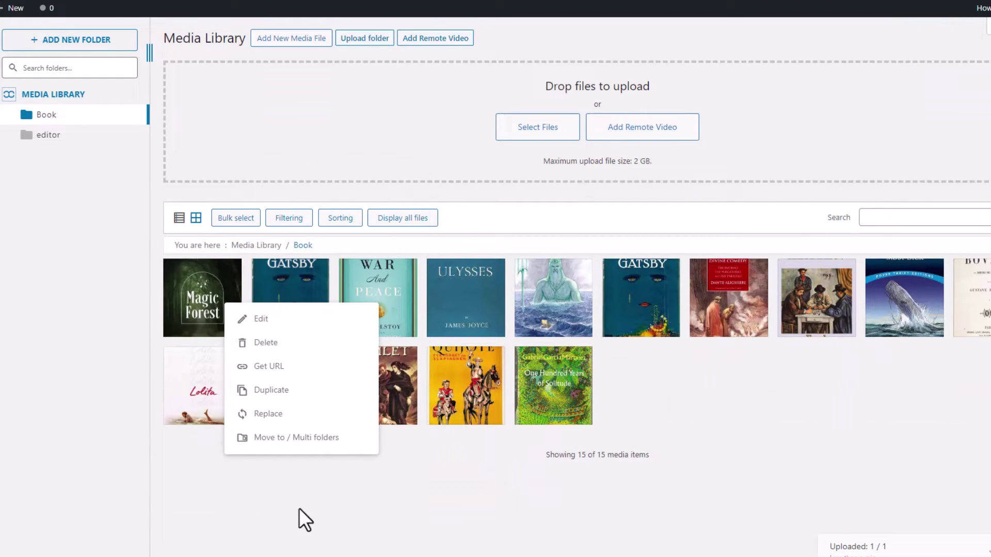
pyautogui.click(488, 540)
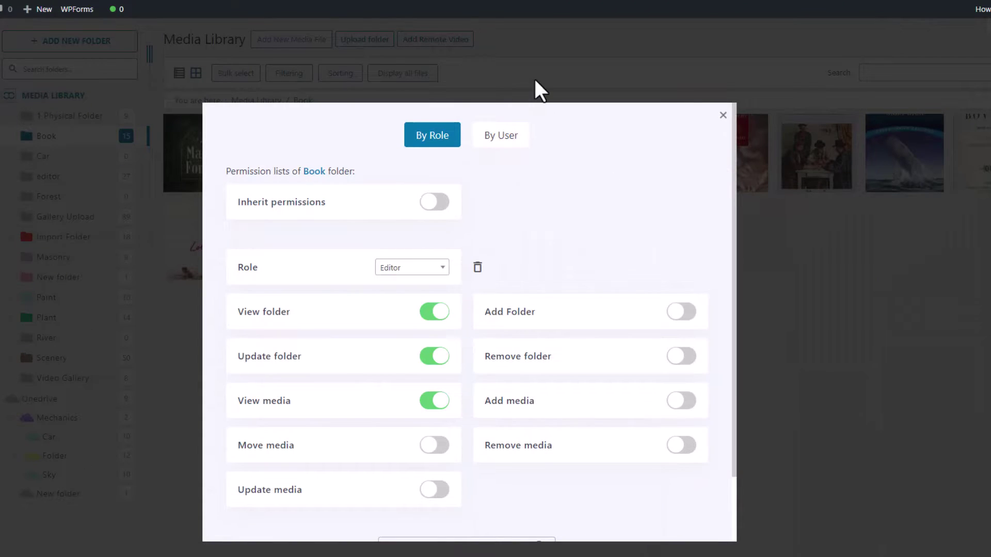
# Open the editor folder and filter it to Display only my own medias.
pyautogui.click(535, 80)
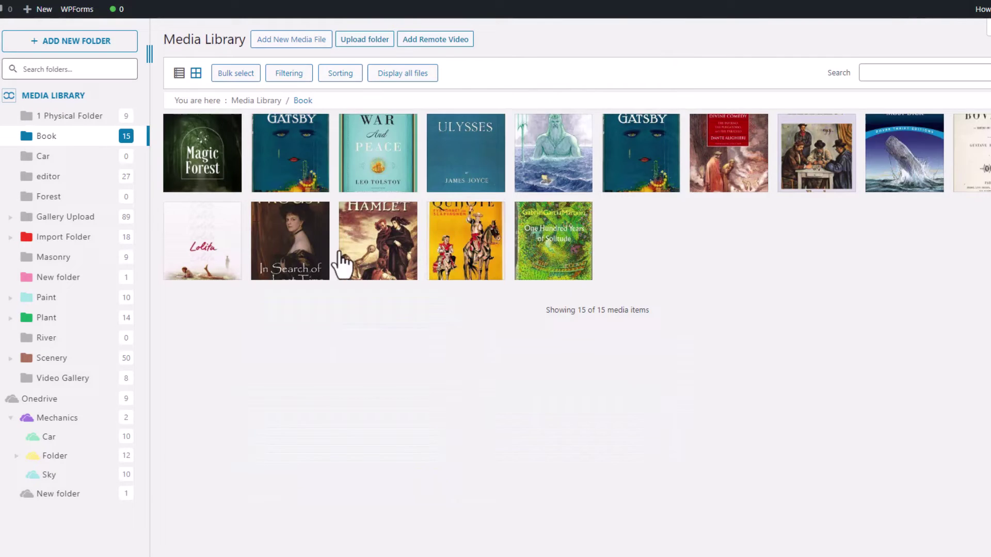
pyautogui.click(60, 182)
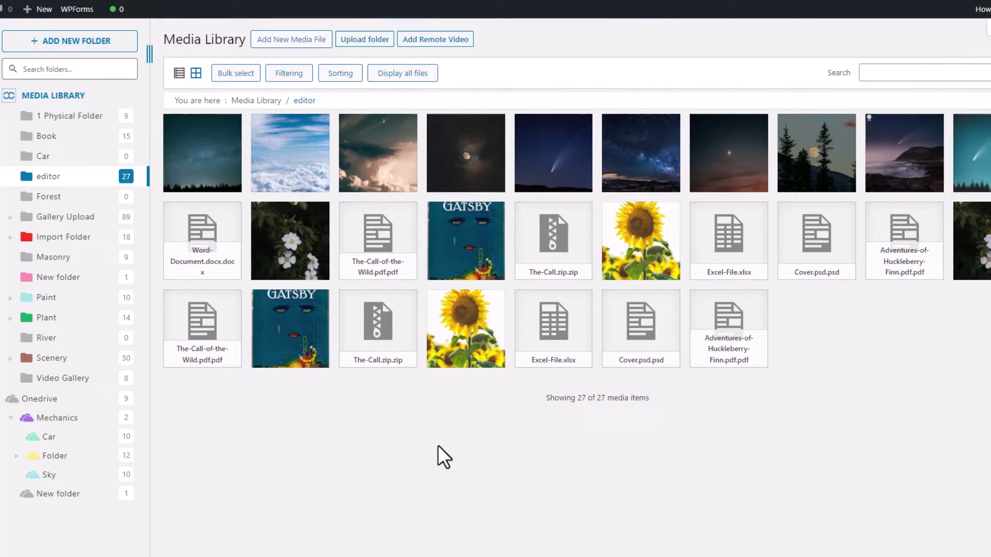
pyautogui.click(292, 78)
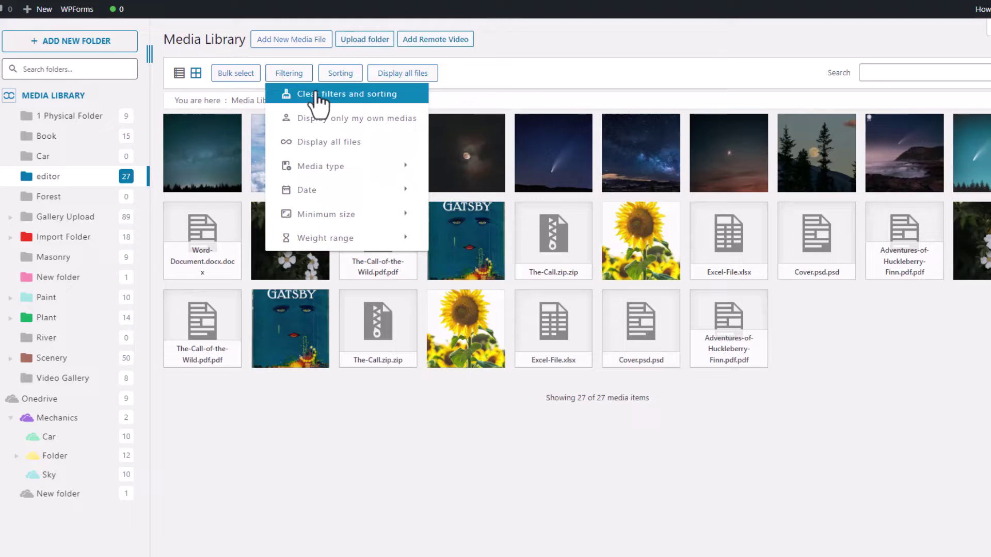
pyautogui.moveTo(525, 175)
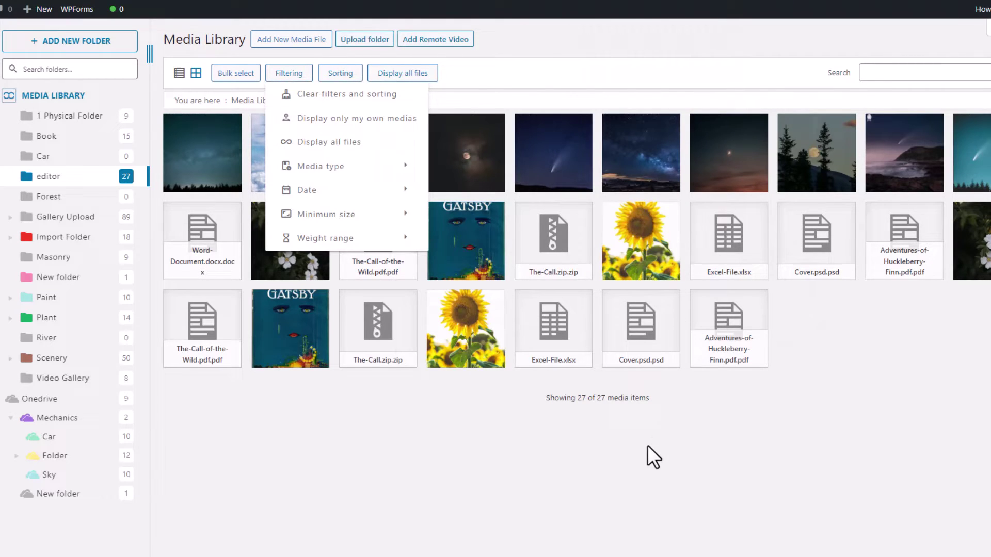
pyautogui.click(346, 120)
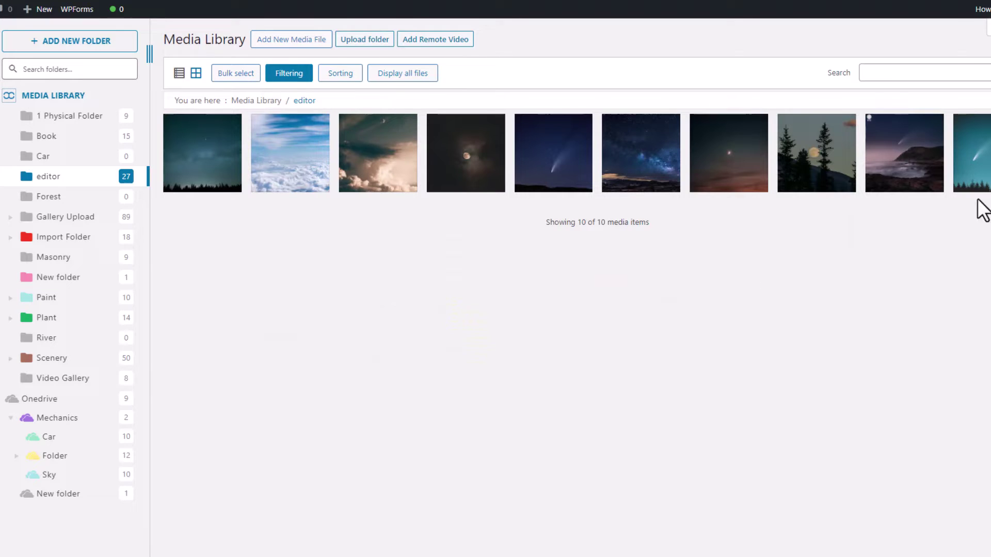
# Inspect the cloud photo's attachment details, then clear all filters and sorting.
pyautogui.moveTo(225, 182)
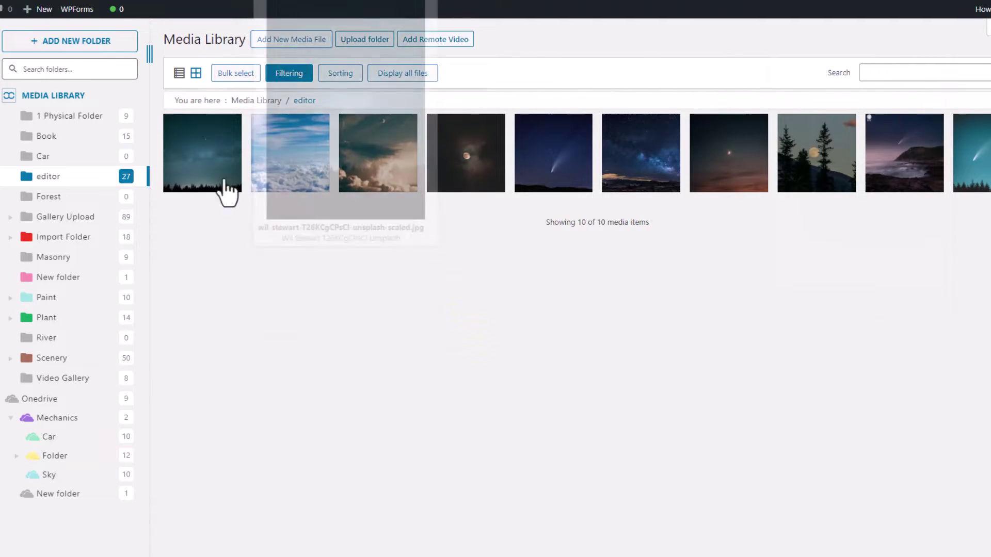
pyautogui.click(380, 150)
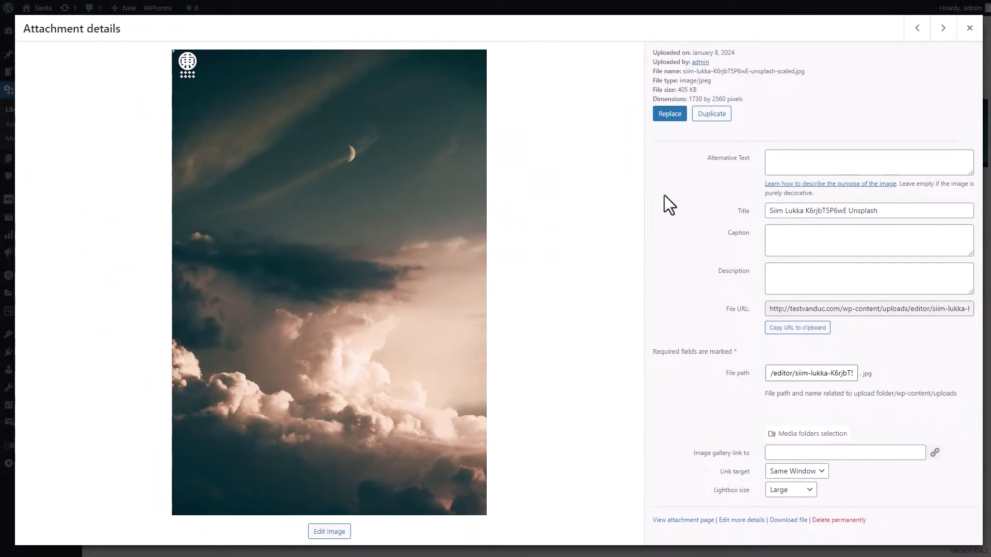
pyautogui.click(969, 29)
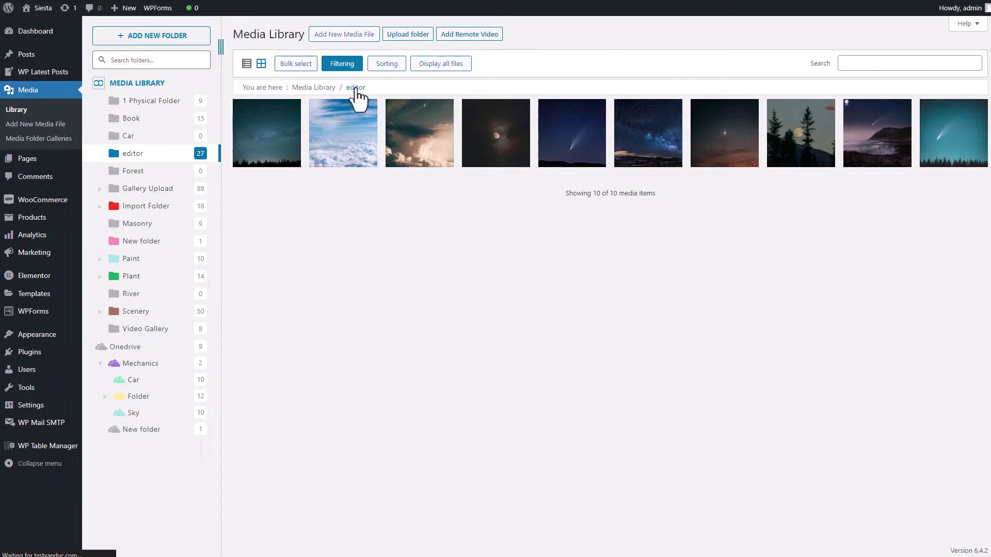
pyautogui.click(351, 67)
pyautogui.click(373, 84)
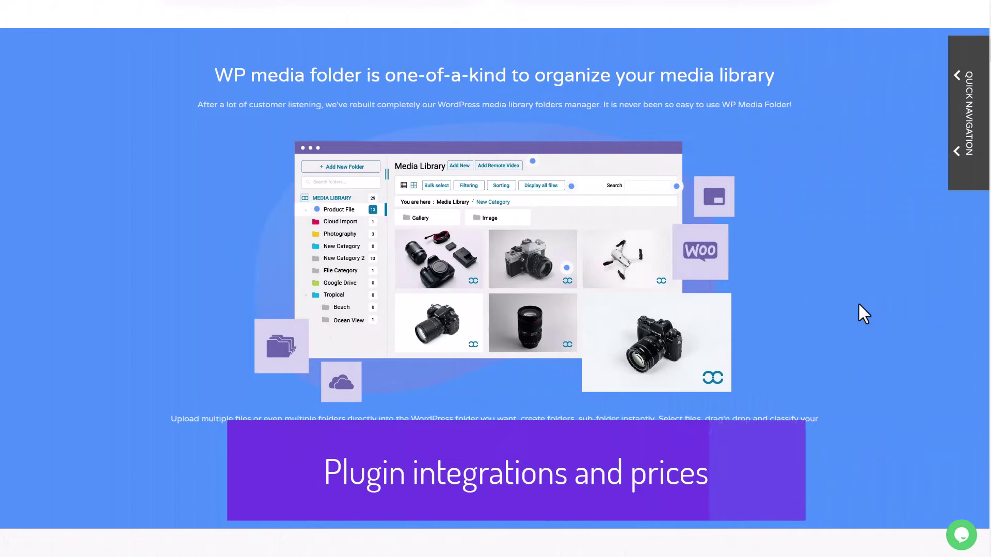
# Scroll past the feature sections to the Plugin and Addons Prices cards ($49 and $69).
pyautogui.scroll(-5, 857, 306)
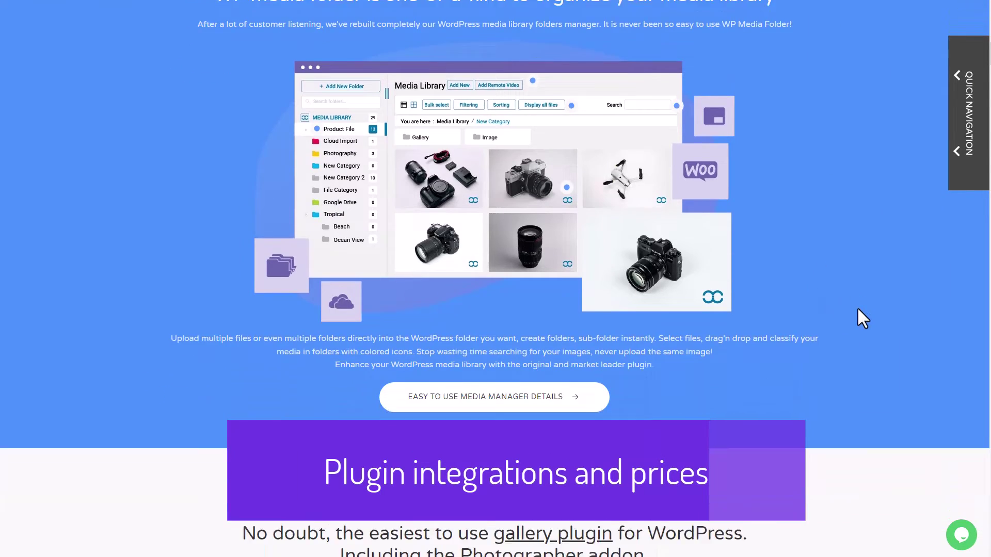
pyautogui.scroll(-5, 860, 314)
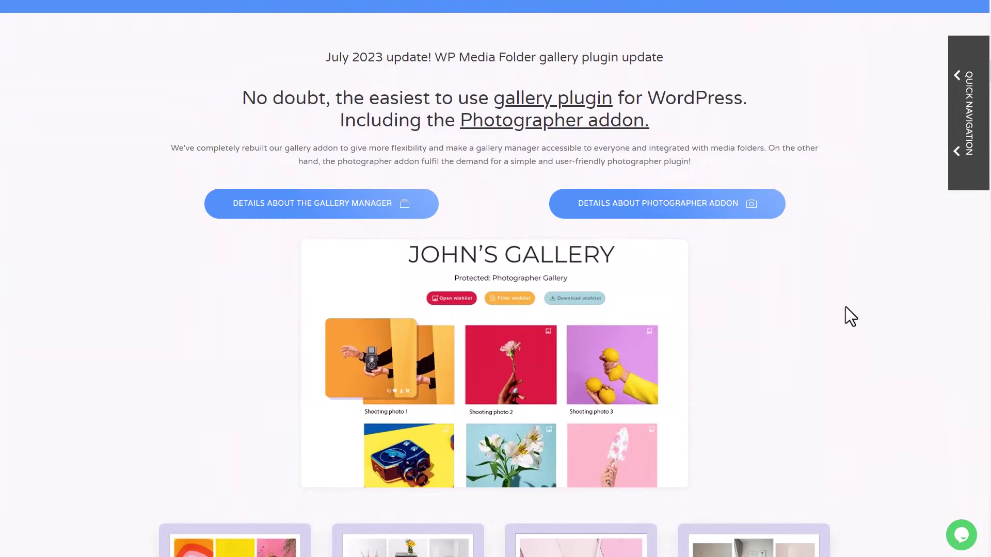
pyautogui.scroll(-1, 821, 272)
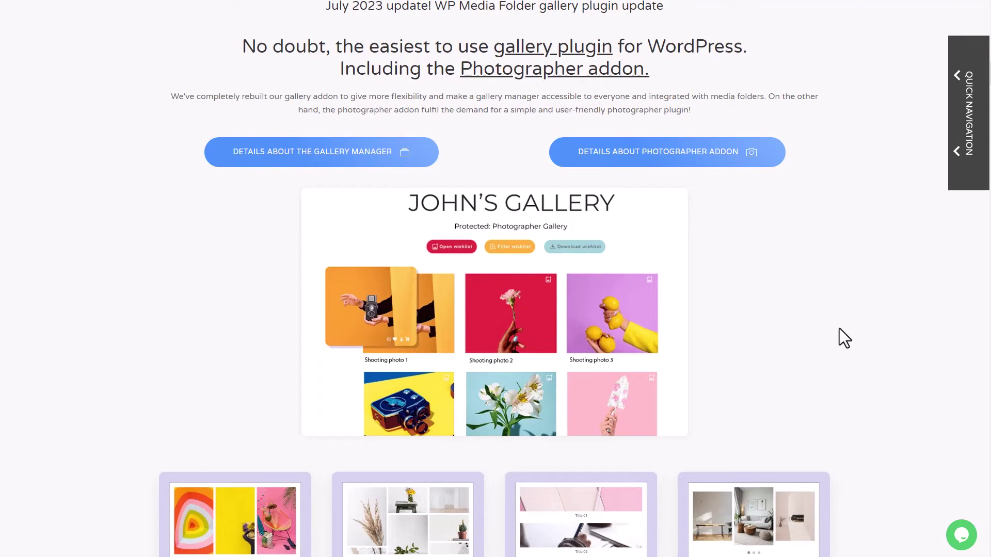
pyautogui.scroll(-9, 825, 338)
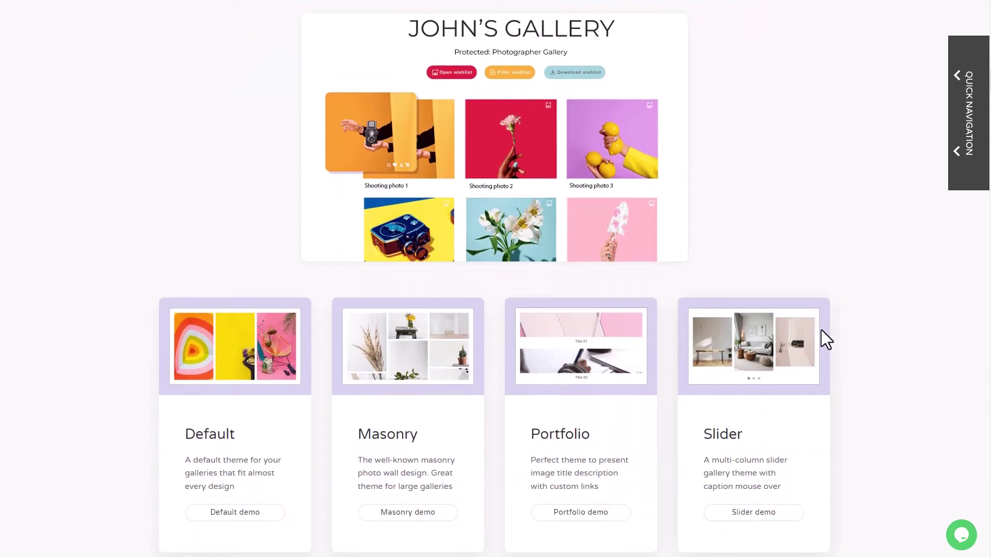
pyautogui.scroll(-10, 662, 411)
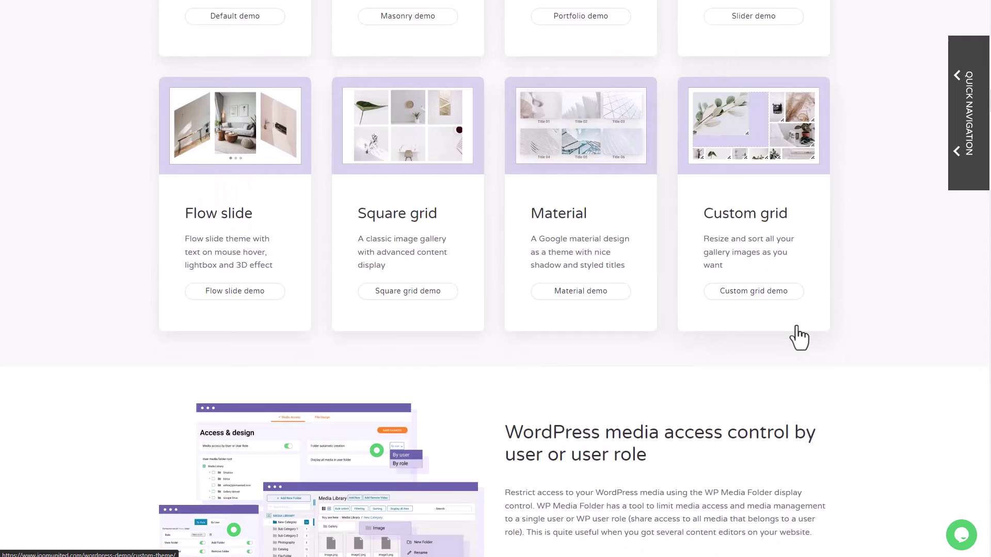
pyautogui.scroll(-15, 487, 165)
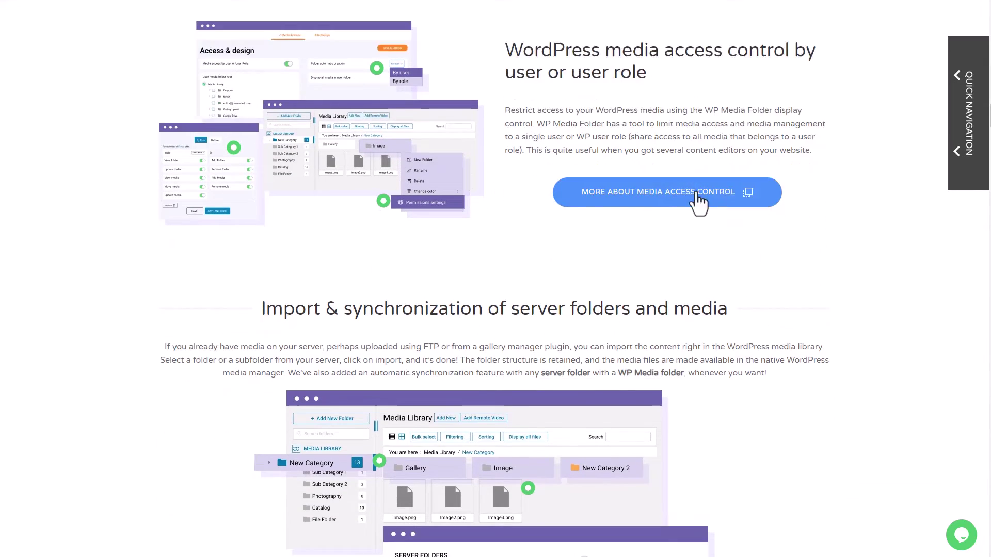
pyautogui.scroll(-20, 733, 272)
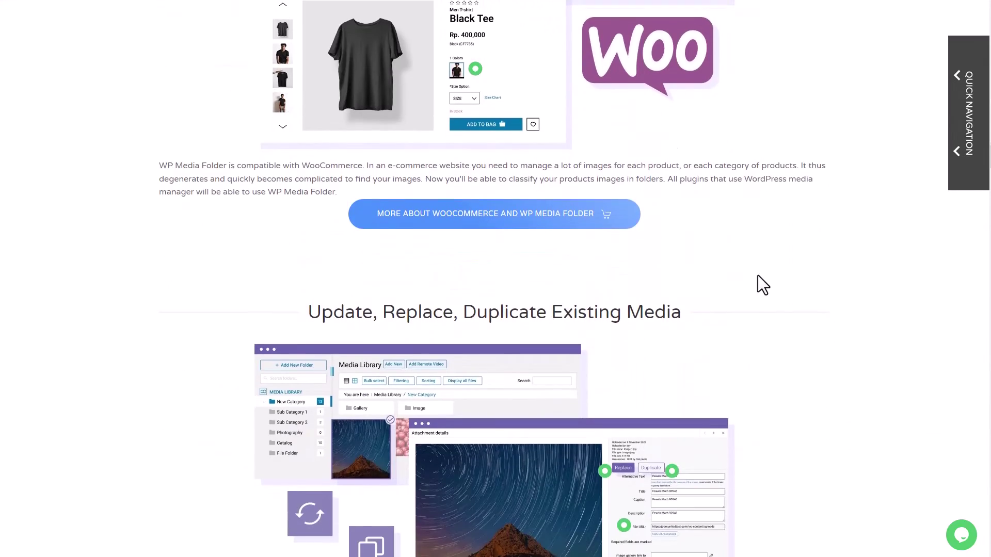
pyautogui.scroll(-20, 771, 277)
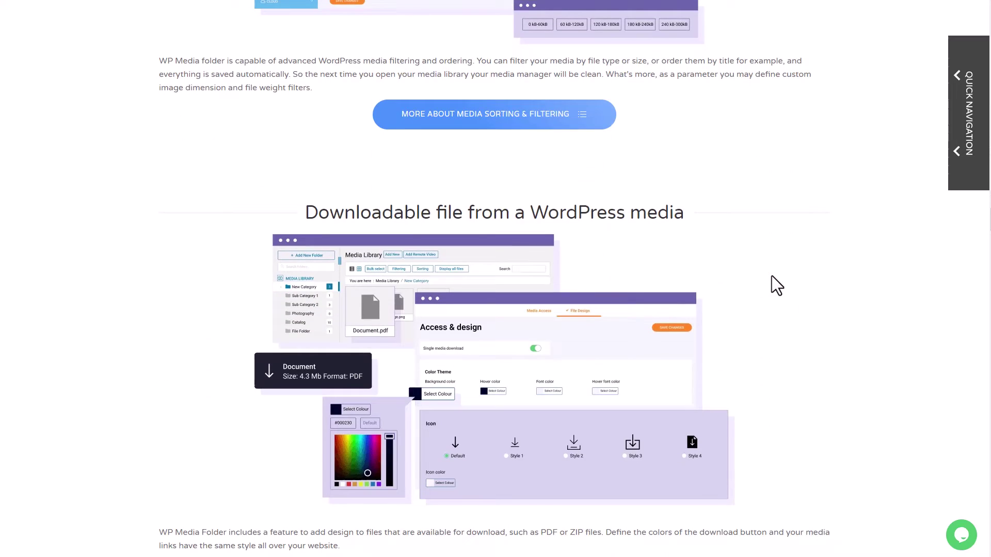
pyautogui.scroll(-20, 751, 302)
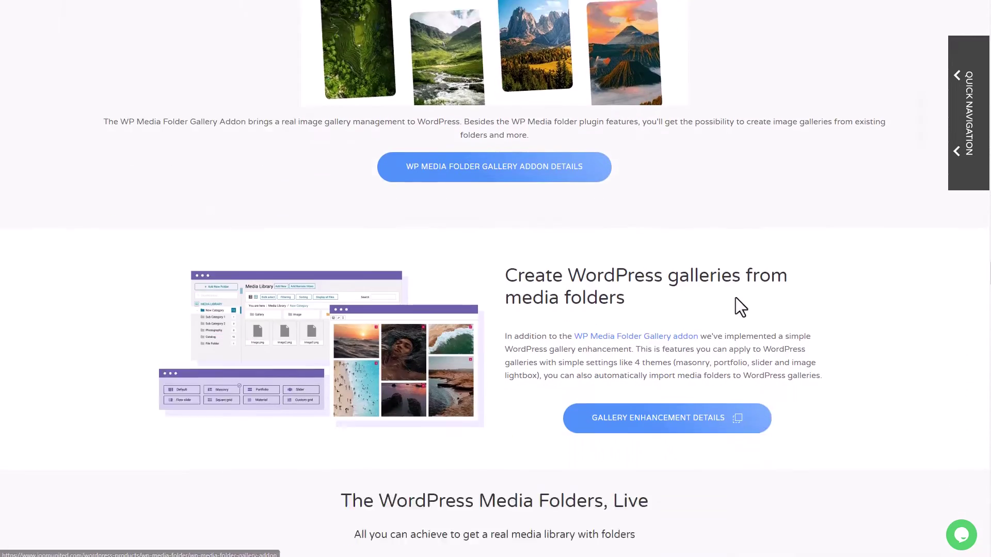
pyautogui.scroll(-11, 703, 305)
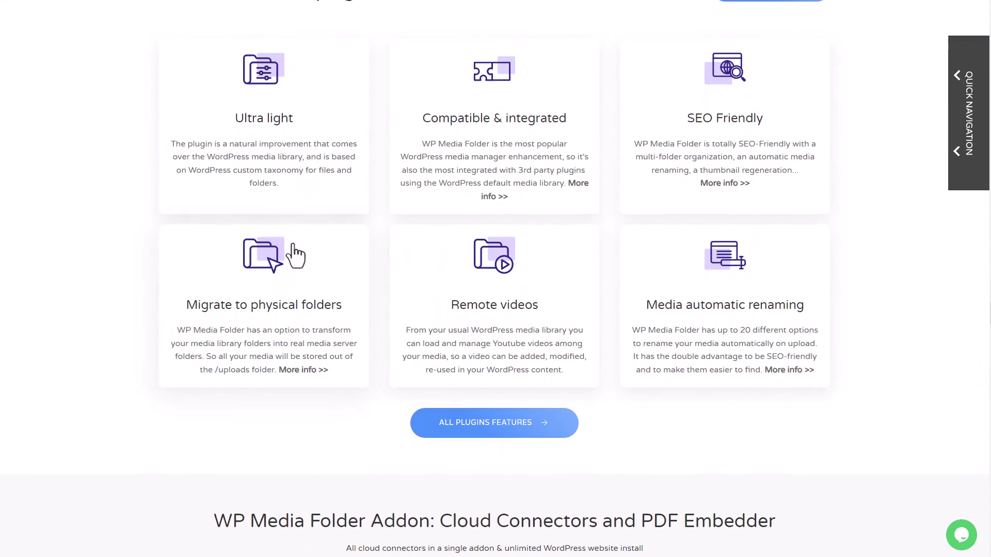
pyautogui.scroll(-10, 850, 370)
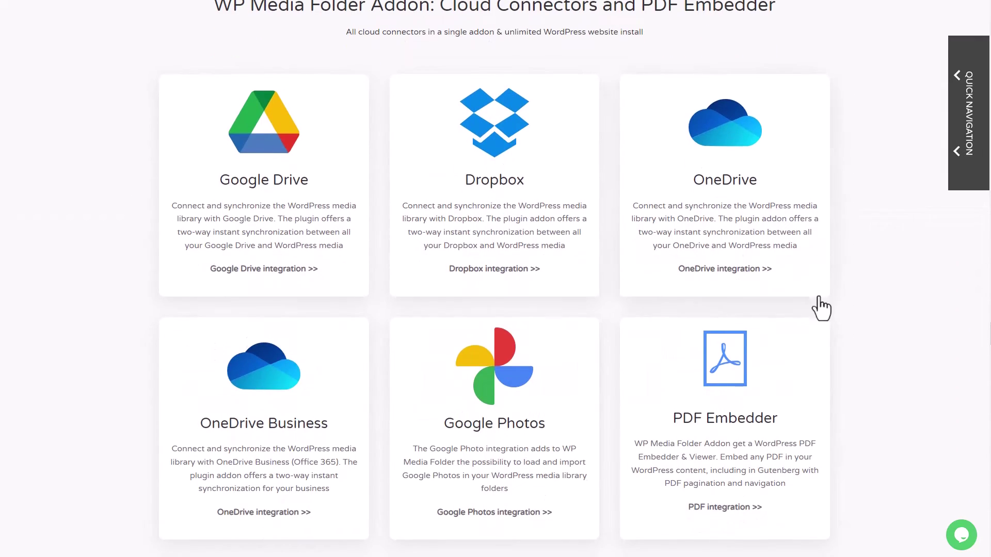
pyautogui.scroll(-5, 821, 307)
pyautogui.scroll(-12, 717, 402)
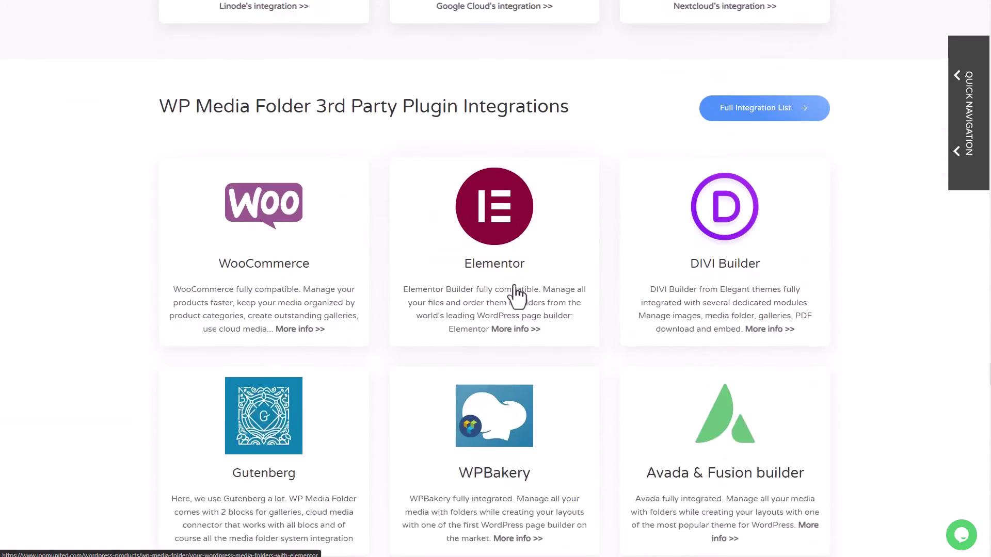
pyautogui.scroll(-15, 706, 312)
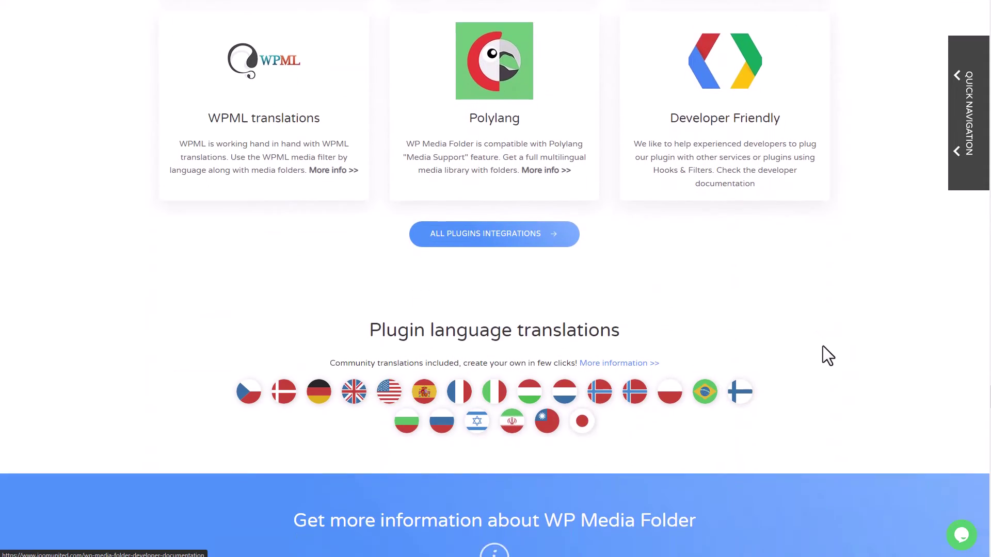
pyautogui.scroll(-13, 532, 338)
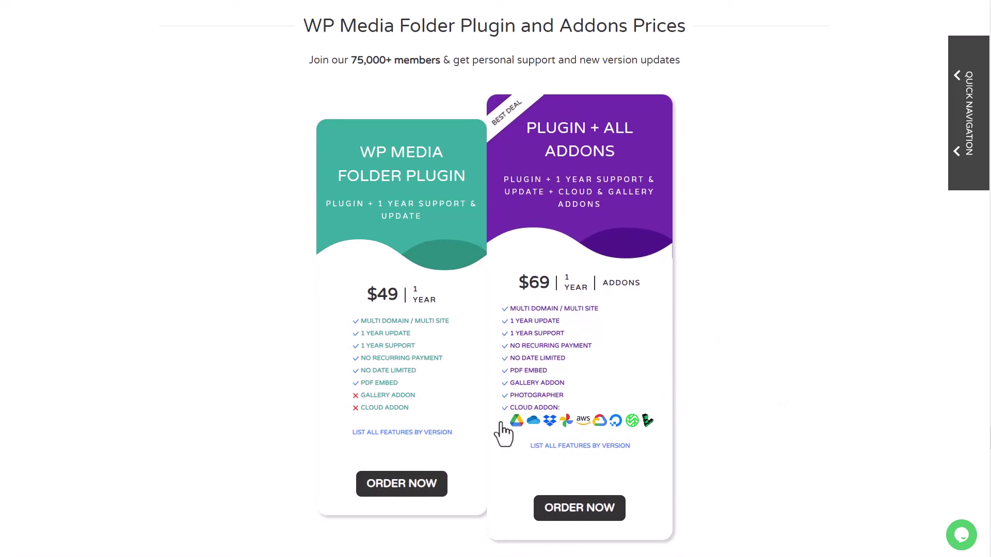
# Look over the cloud addon icons included in the $69 plugin-plus-addons card.
pyautogui.moveTo(518, 412)
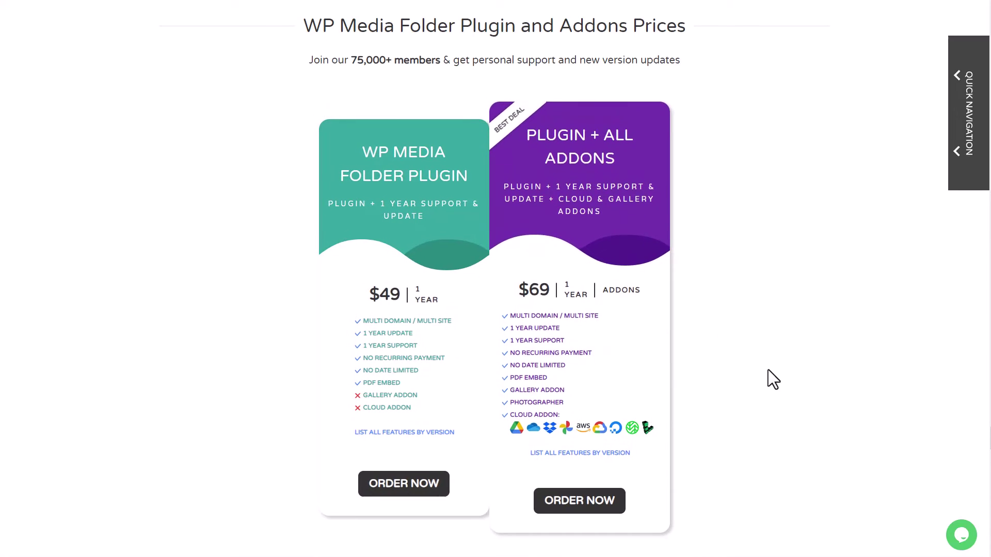